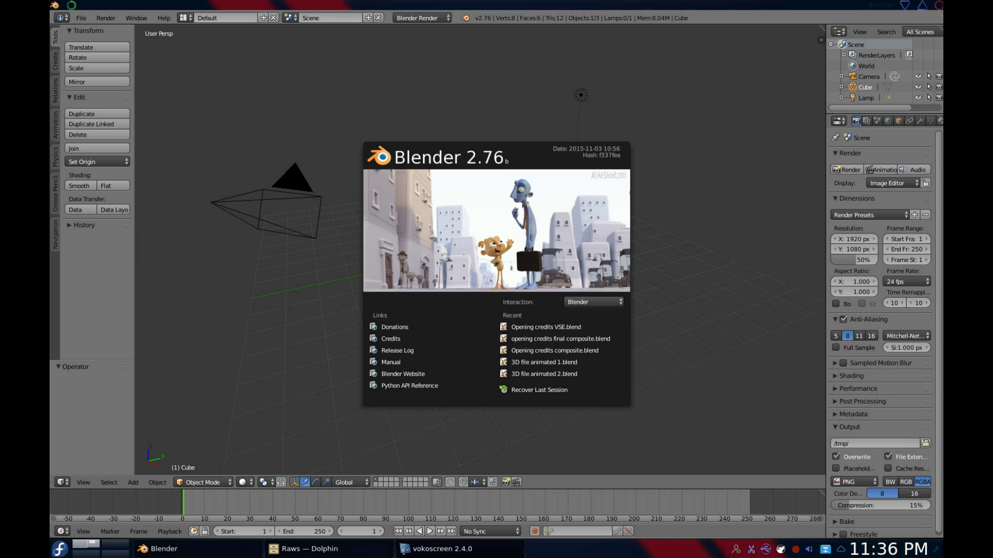
- Dismiss the splash screen, turn the 3D viewport into a compositing Node Editor, and enable nodes for the scene
left_click(495, 166)
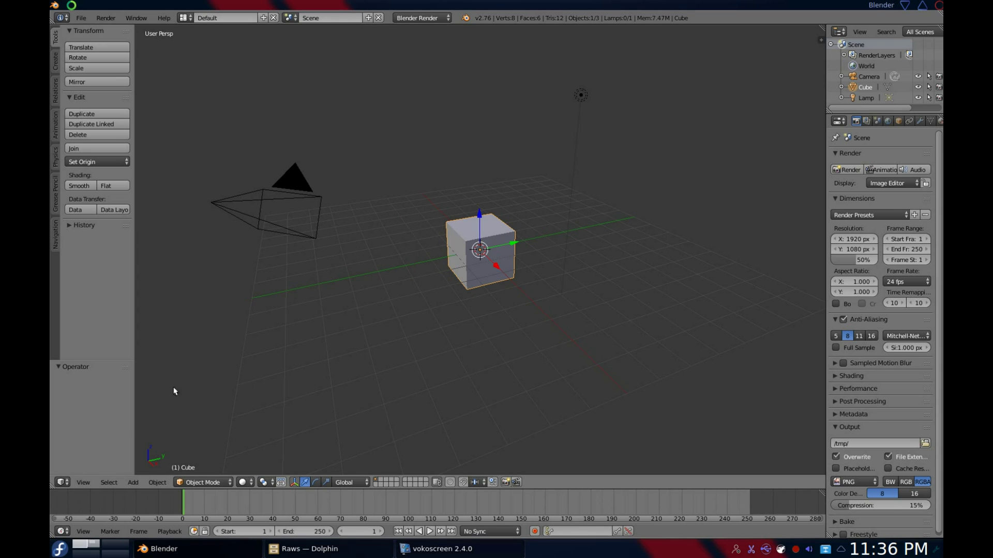
left_click(63, 484)
left_click(80, 353)
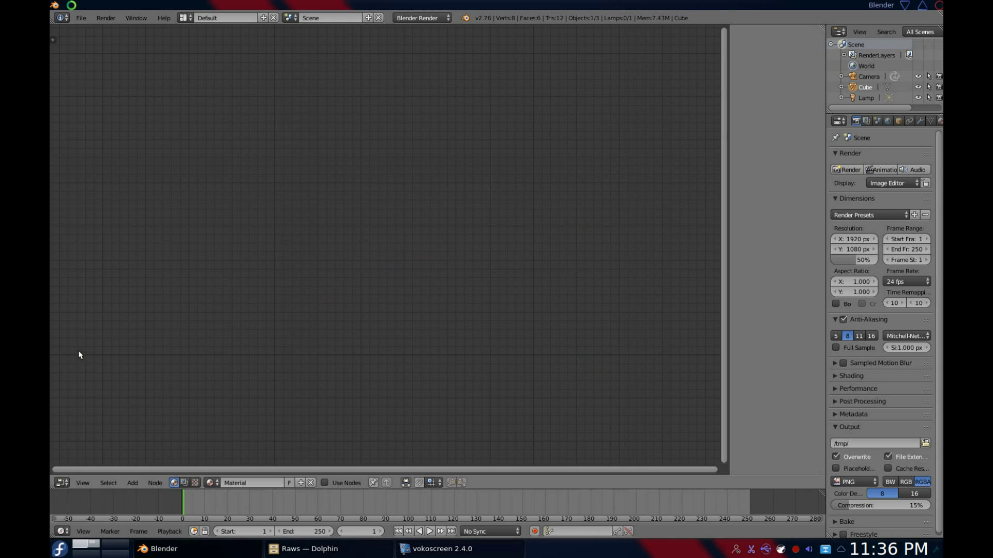
left_click(184, 483)
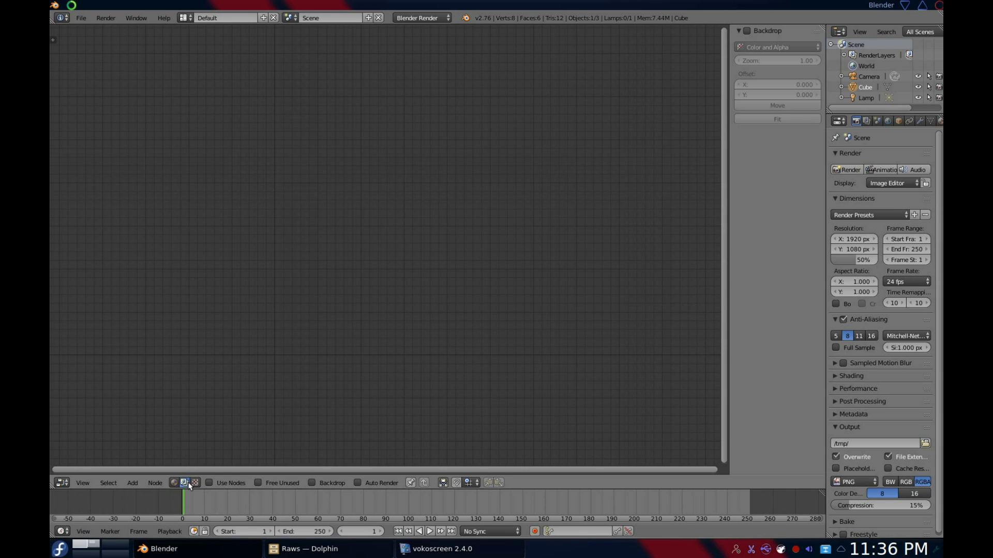
left_click(211, 487)
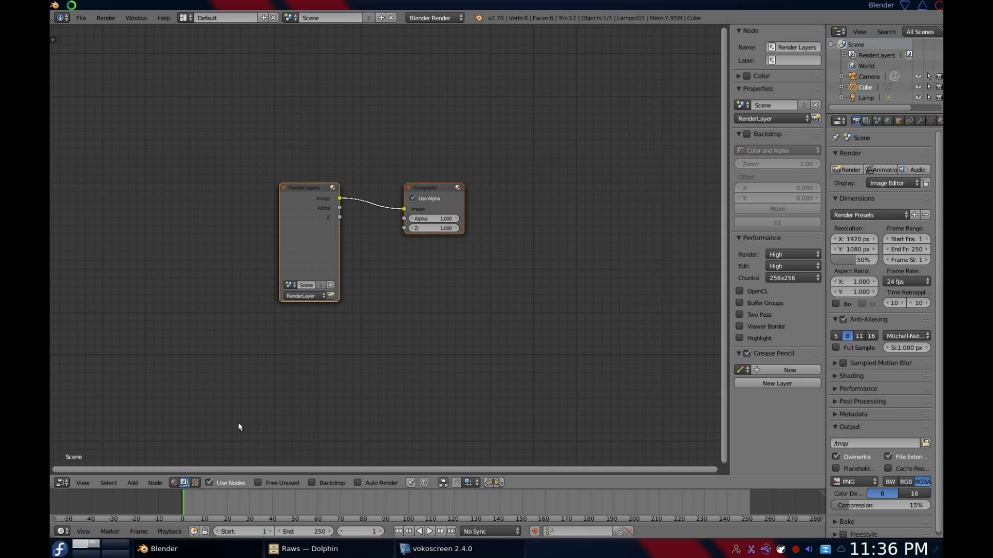
- Delete the Render Layers node and move the Composite node to the far right of the node graph
right_click(307, 250)
key("x")
left_click(418, 189)
left_click_drag(419, 189, 634, 215)
- Bring the test footage movie from the file manager into the node graph as an Image node and set its frames to 250
left_click_drag(879, 286, 118, 220)
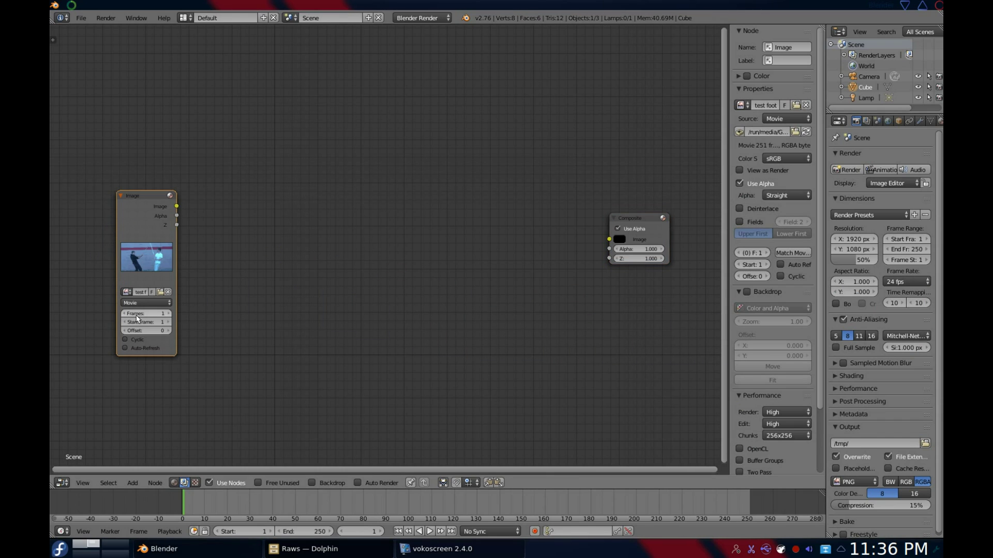
left_click(156, 313)
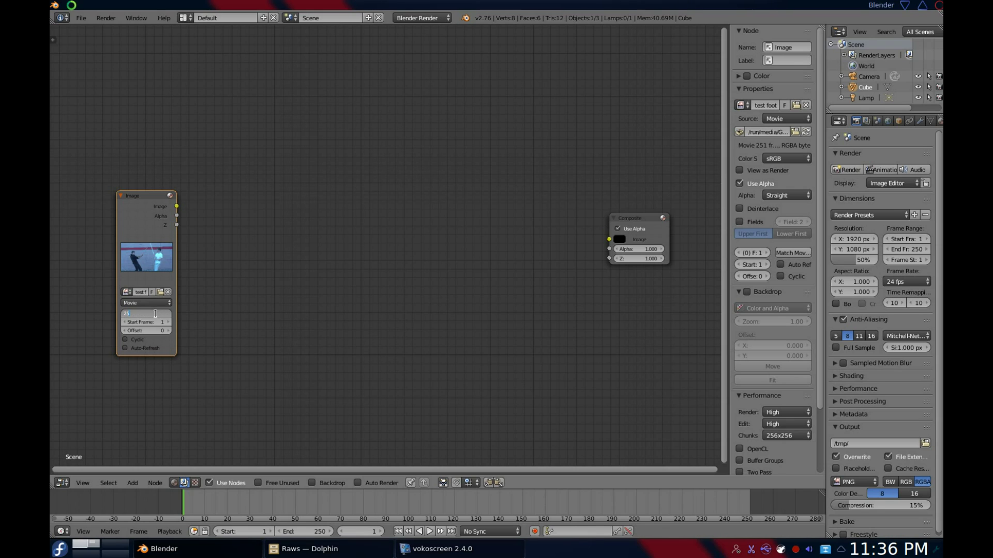
key("Return")
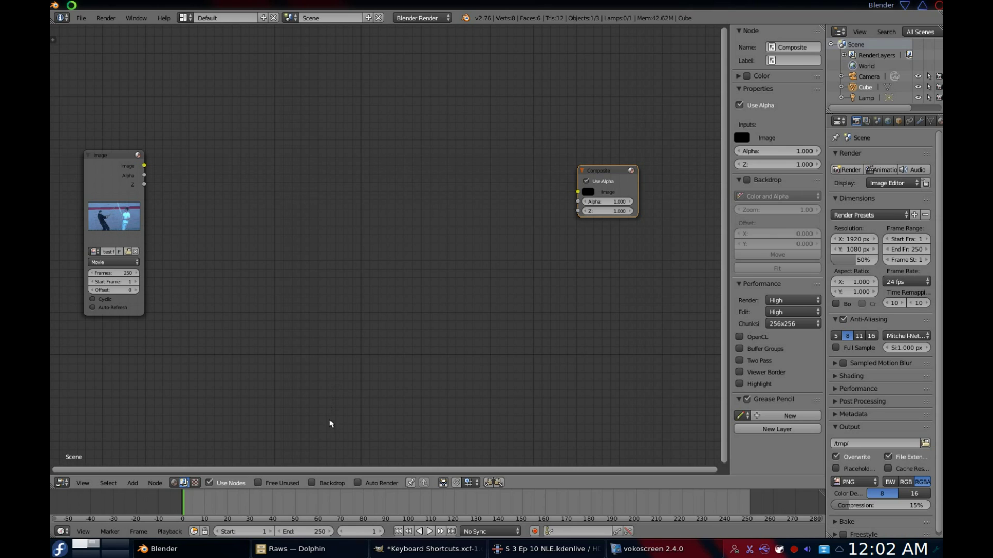
- Enable the backdrop and preview the movie's Image node through a Viewer node
left_click(311, 483)
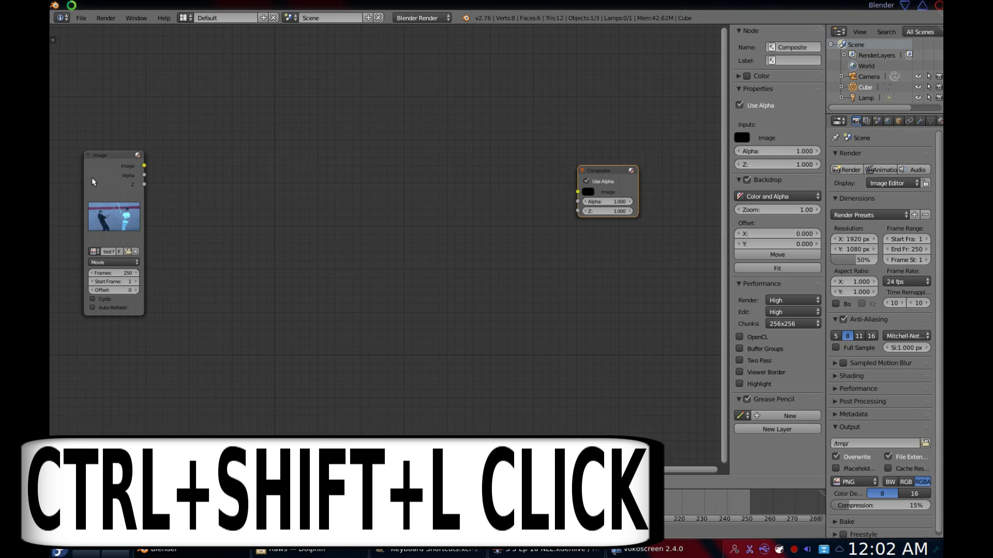
left_click(92, 178, "ctrl+shift")
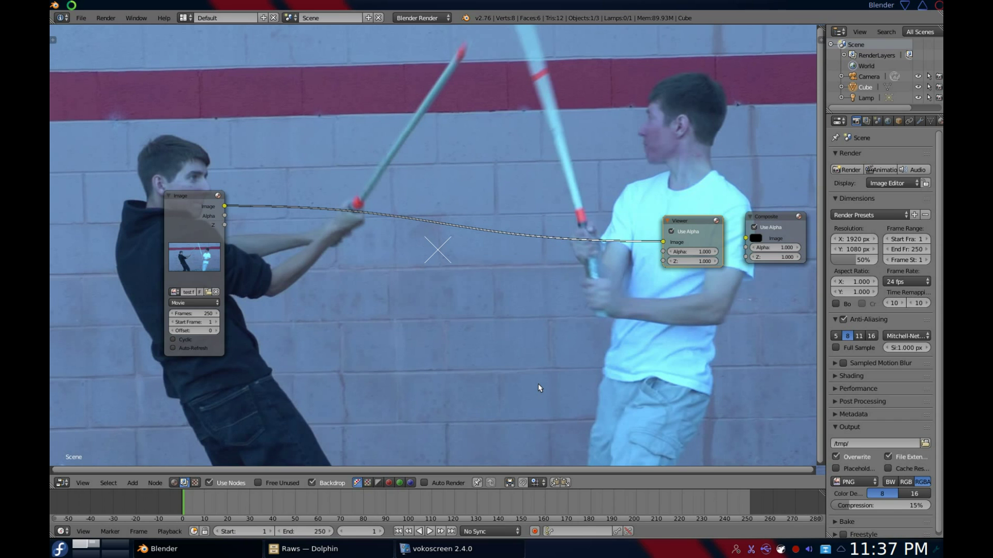
- Show the node editor's properties, set the backdrop zoom to 0.65, and shift the backdrop slightly upward
key("n")
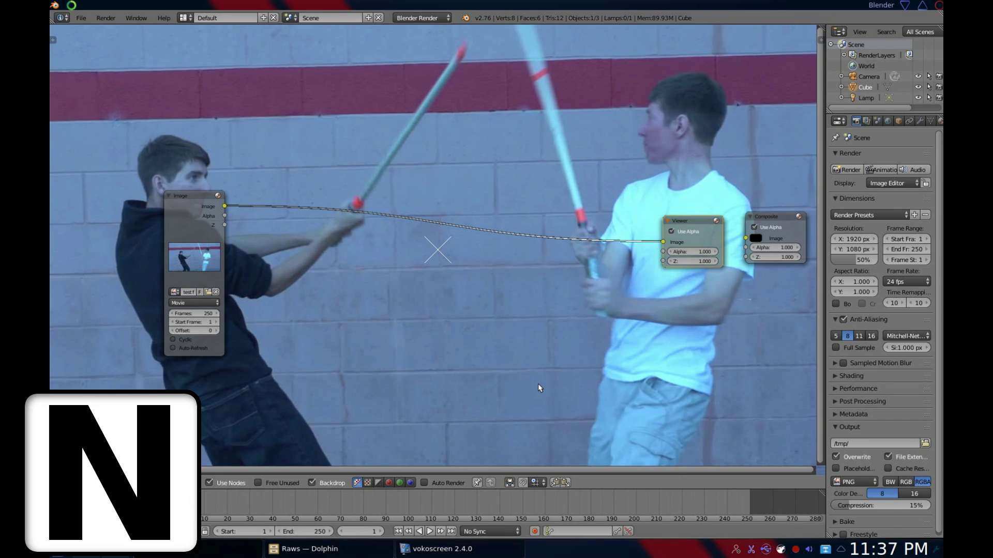
left_click(771, 234)
type(".65")
key("Return")
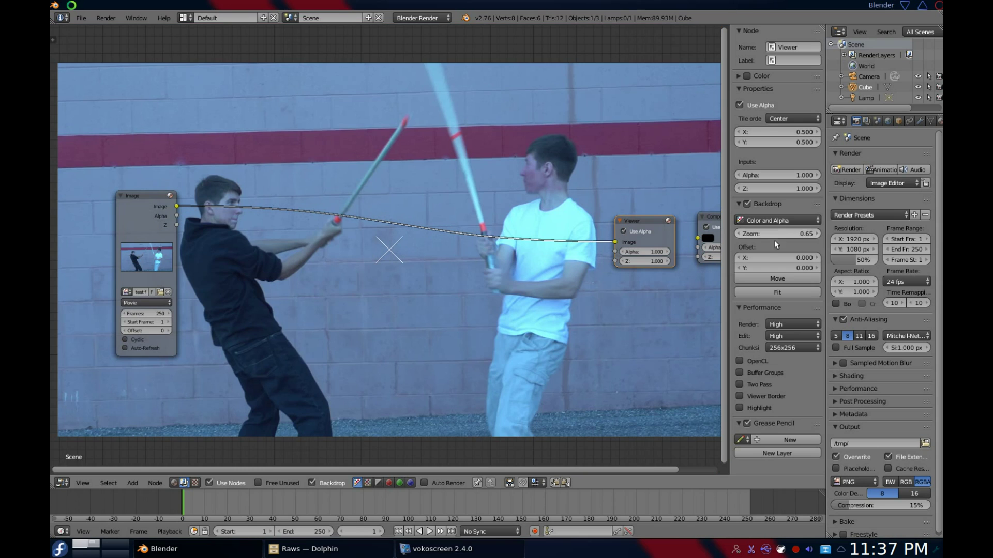
left_click(777, 279)
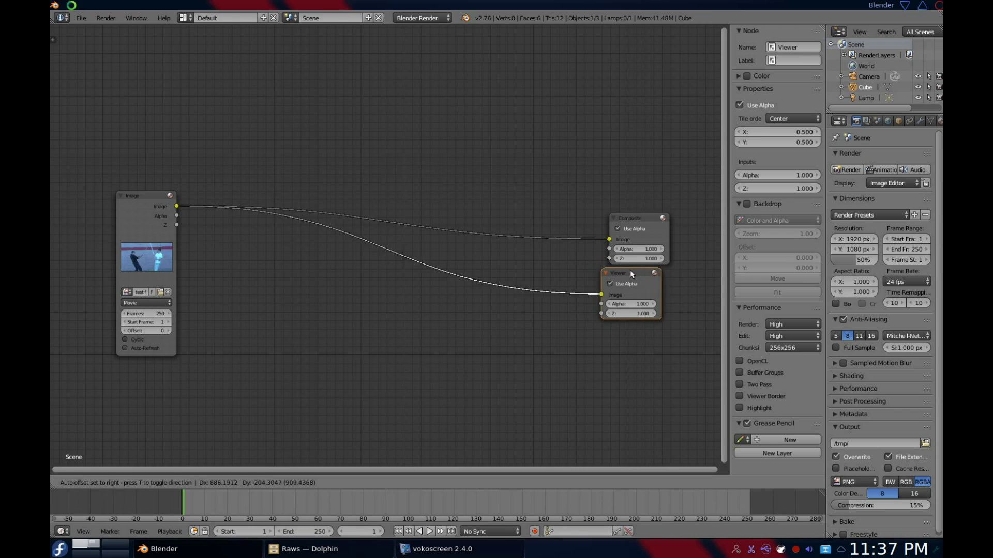
- Align the Viewer node directly below the Composite node and cut the link running into the Composite node
left_click_drag(630, 270, 637, 275)
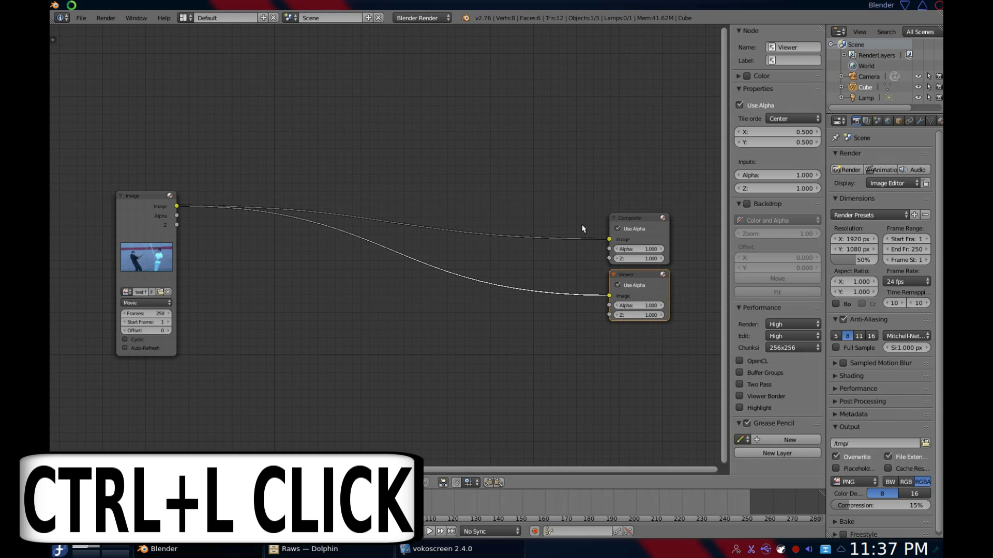
left_click_drag(584, 241, 585, 255, "ctrl")
left_click_drag(584, 256, 584, 257, "ctrl")
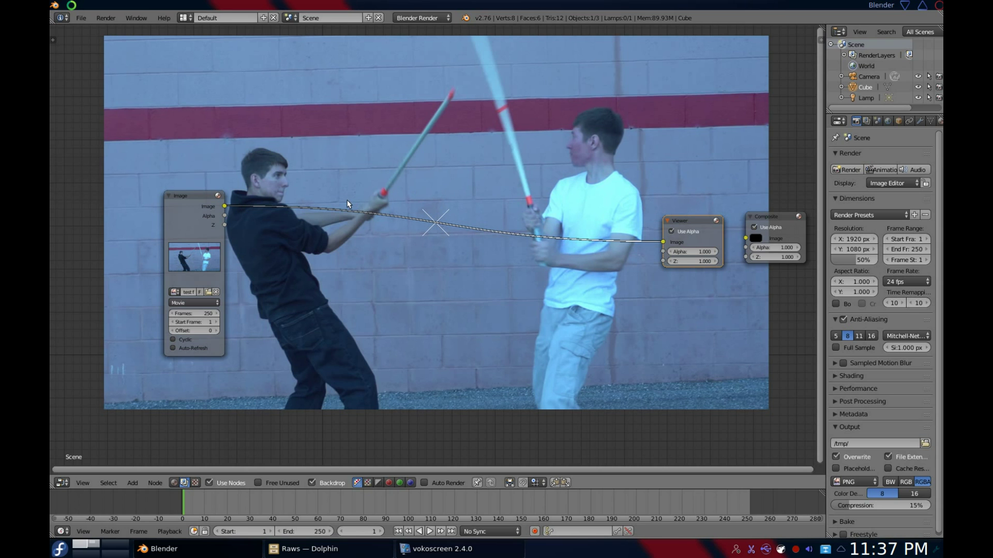
- Insert a Hue Saturation Value node between the Image and Viewer nodes, with saturation 1.073 and value 1.127
key("shift+a")
mouse_move(349, 204)
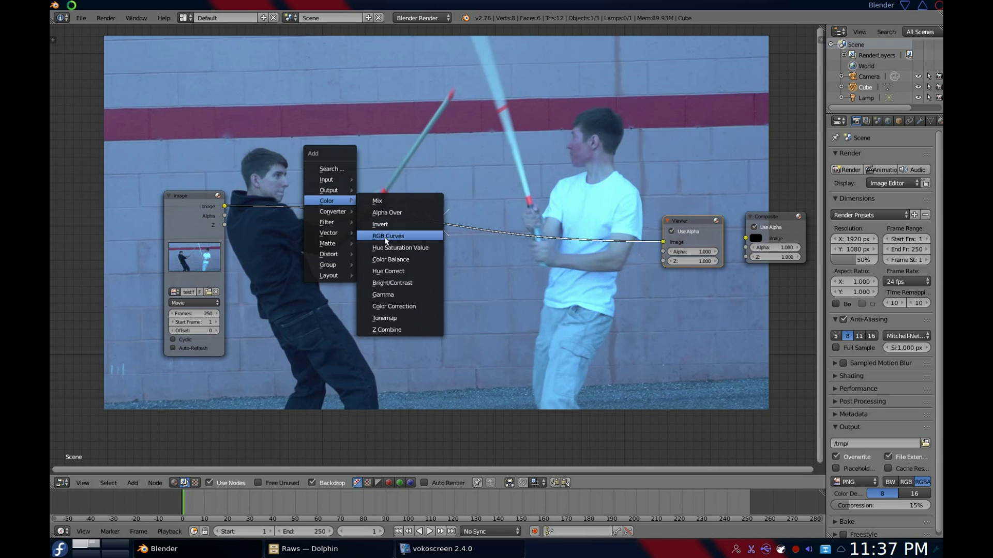
left_click(398, 248)
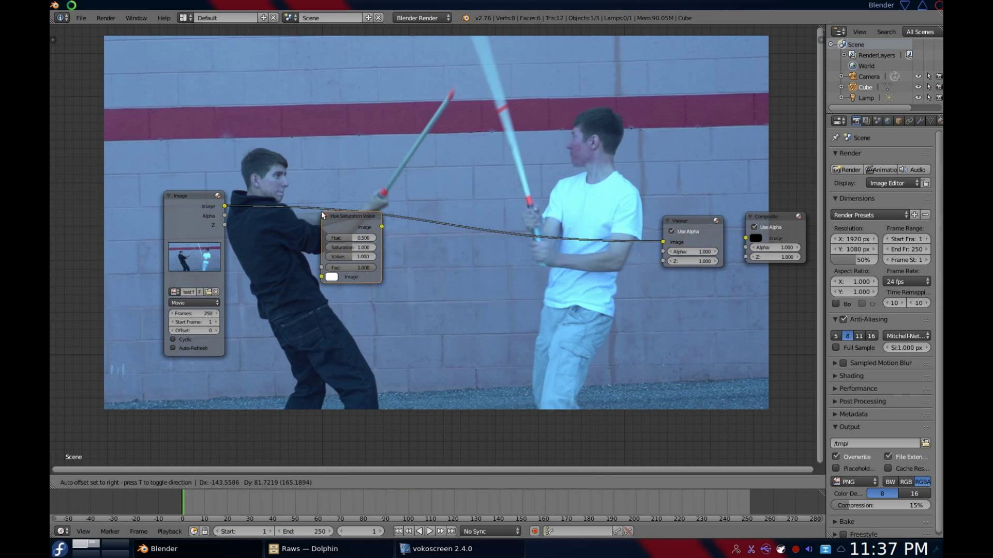
left_click(321, 212)
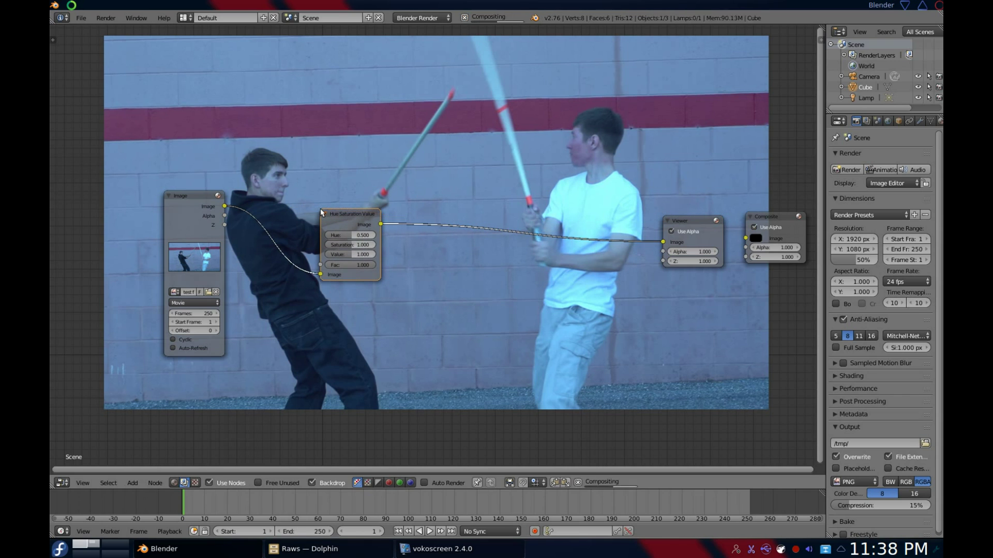
left_click_drag(334, 222, 330, 240)
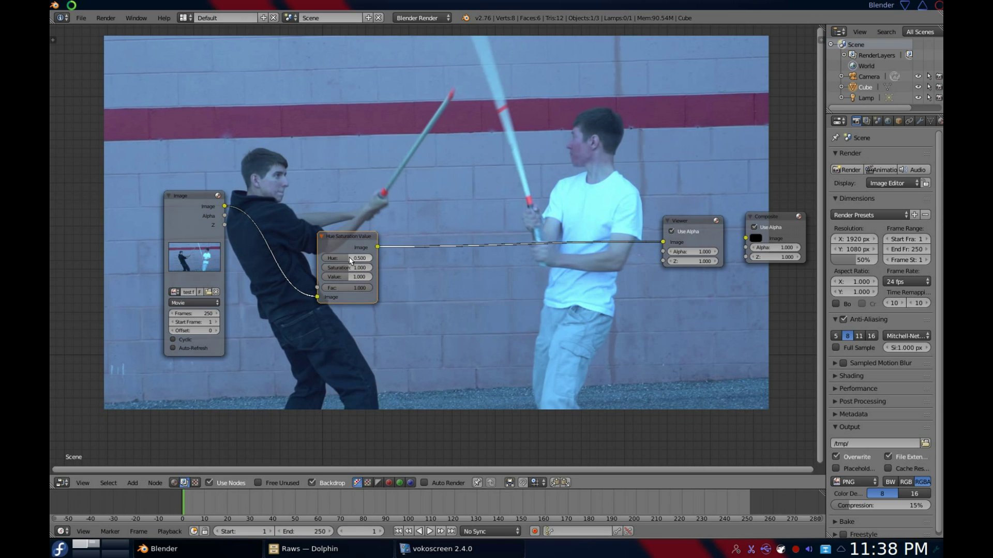
left_click_drag(346, 267, 357, 267)
left_click_drag(346, 276, 351, 276)
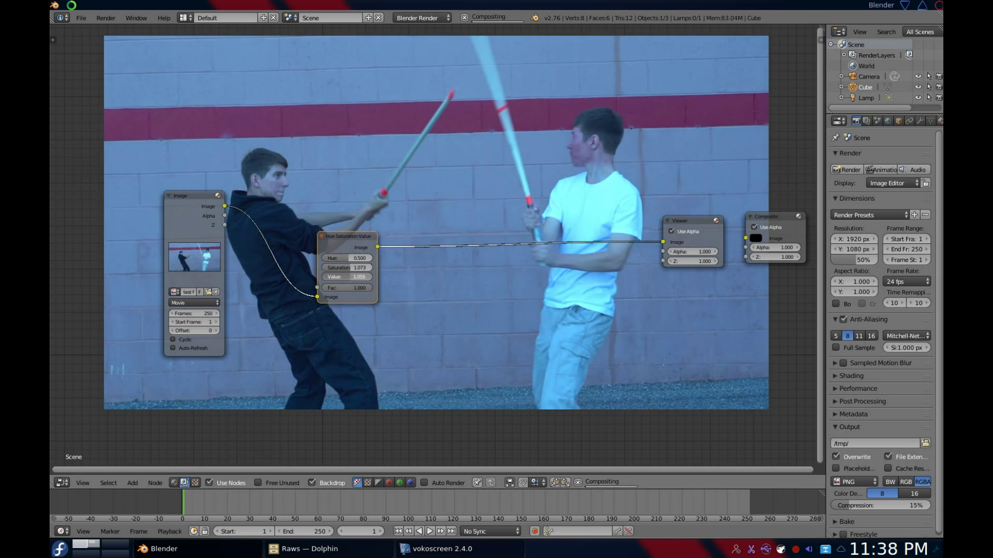
- Insert an RGB Curves node before the Viewer and give its combined curve a point at about X 0.589, Y 0.550
key("shift+a")
mouse_move(357, 274)
left_click(434, 311)
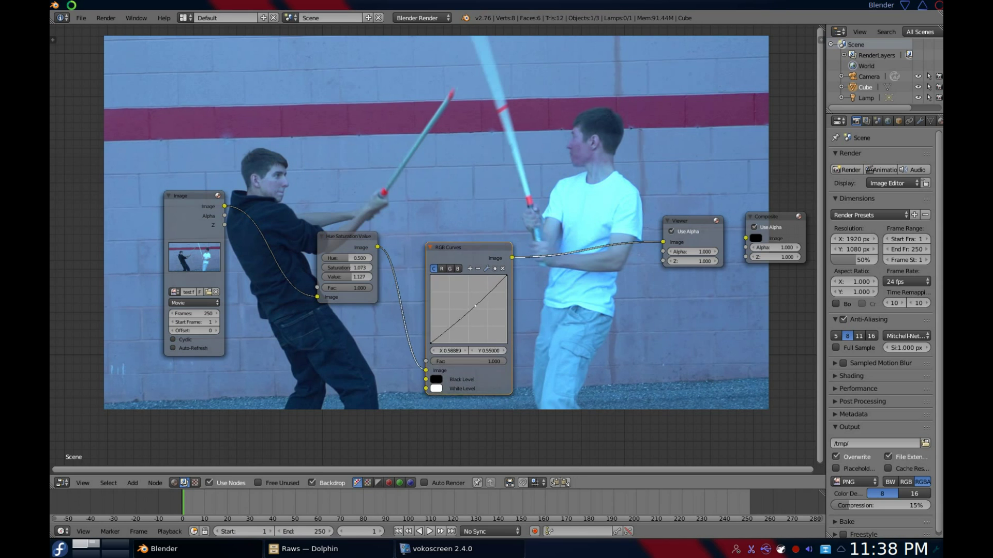
- Raise the red curve slightly and adjust the green and blue channels, placing the blue curve's point at about X 0.578, Y 0.531
left_click(442, 275)
left_click_drag(458, 313, 467, 305)
left_click(449, 268)
left_click(458, 268)
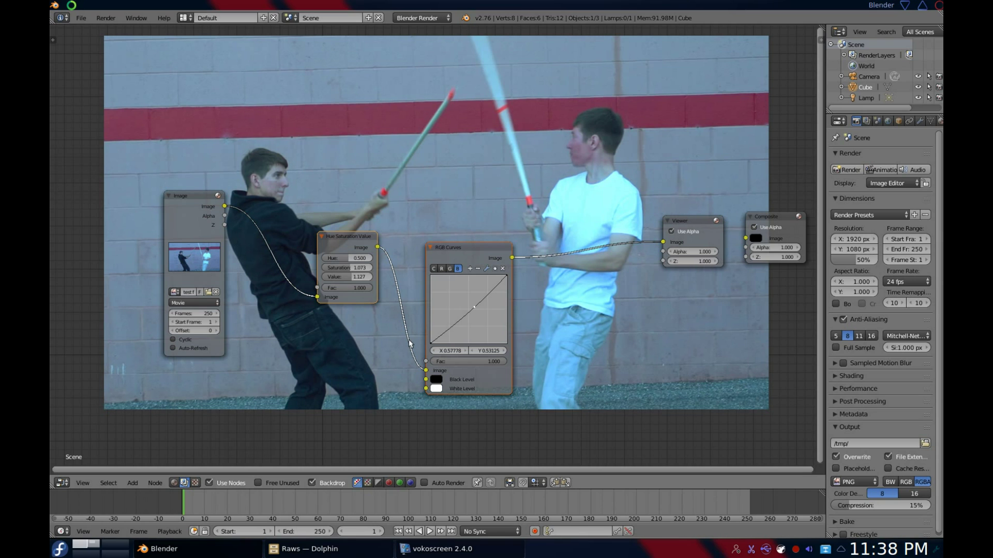
- Duplicate the Hue Saturation Value and RGB Curves nodes above the originals and wire the copies in reverse order, with the curves first
key("shift+d")
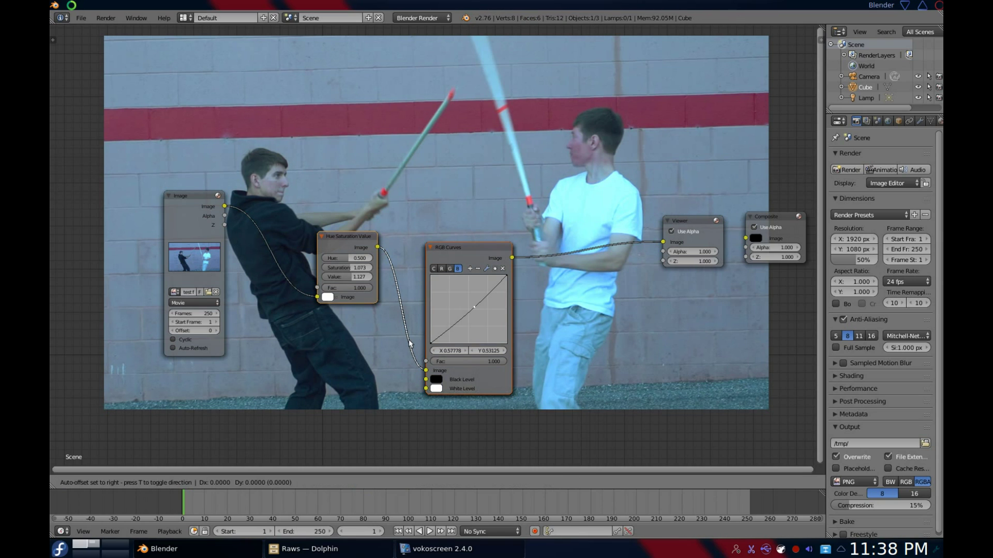
left_click(412, 194)
left_click_drag(353, 85, 465, 130)
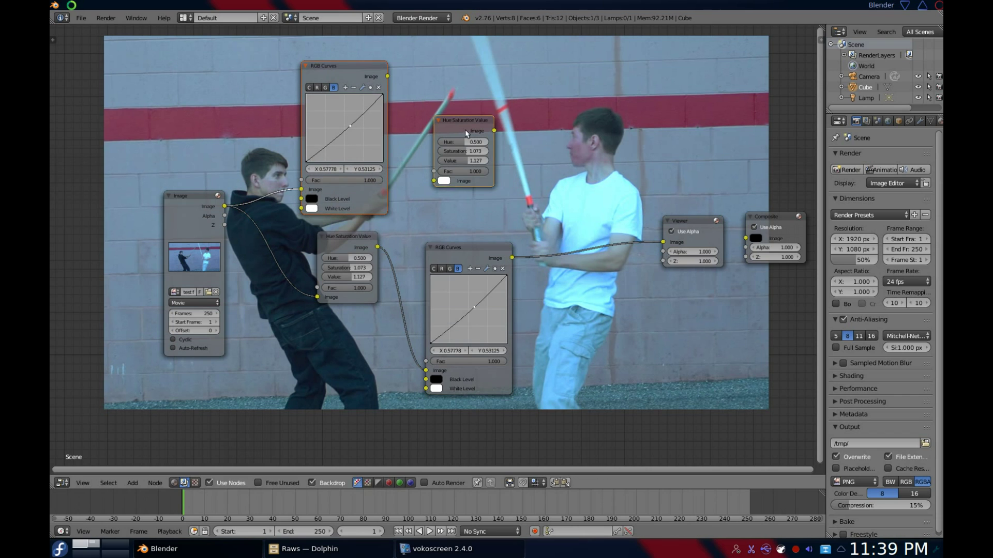
middle_click_drag(465, 124, 492, 173)
- Compare the two node orders by alternately previewing the upper Hue Saturation Value node and the lower RGB Curves node in the Viewer
left_click(492, 173, "ctrl+shift")
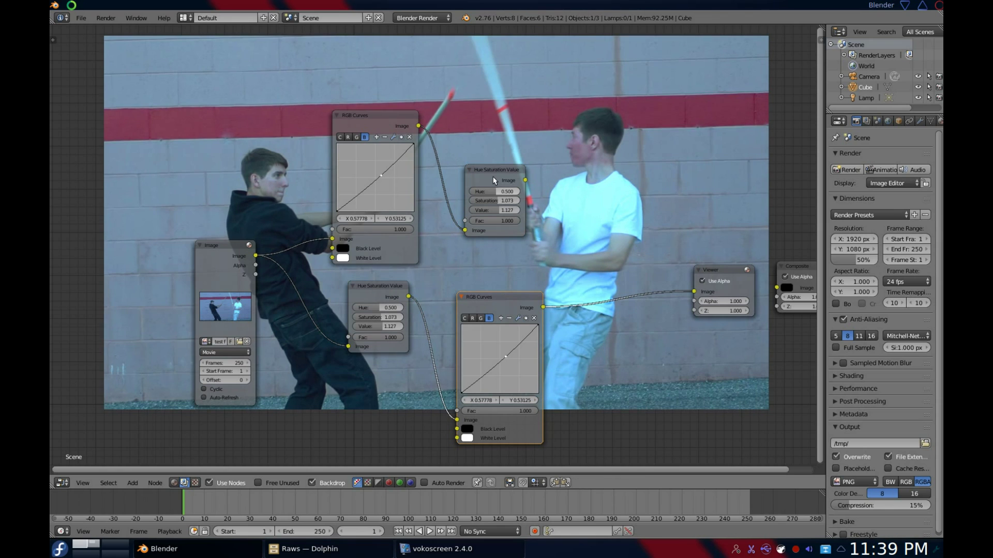
left_click(507, 298, "ctrl+shift")
left_click(490, 175, "ctrl+shift")
left_click(495, 299, "ctrl+shift")
left_click(489, 181, "ctrl+shift")
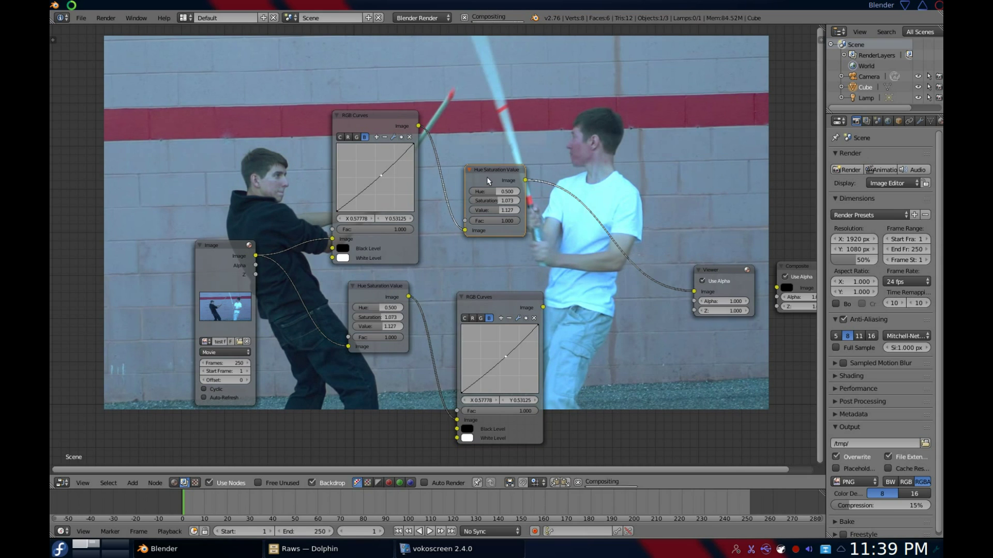
left_click(498, 297, "ctrl+shift")
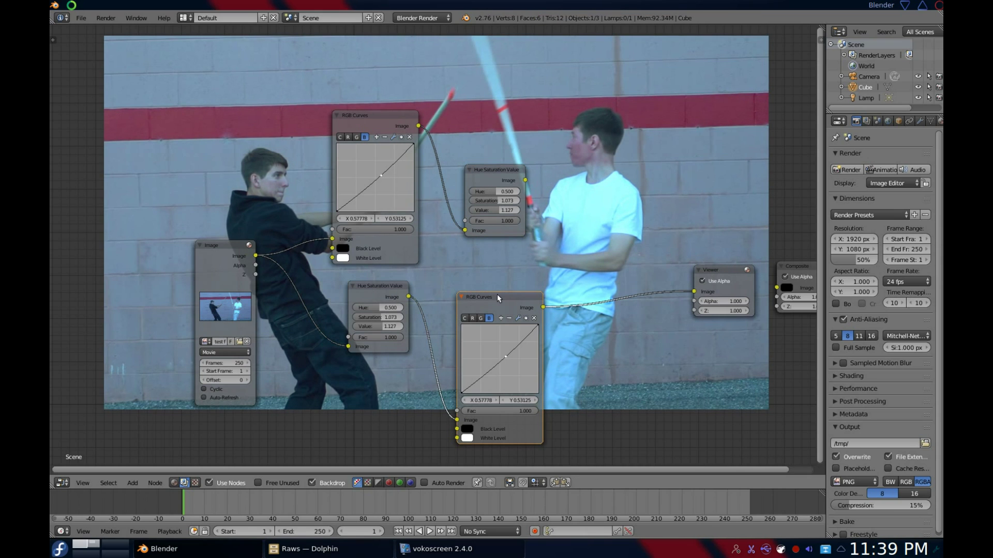
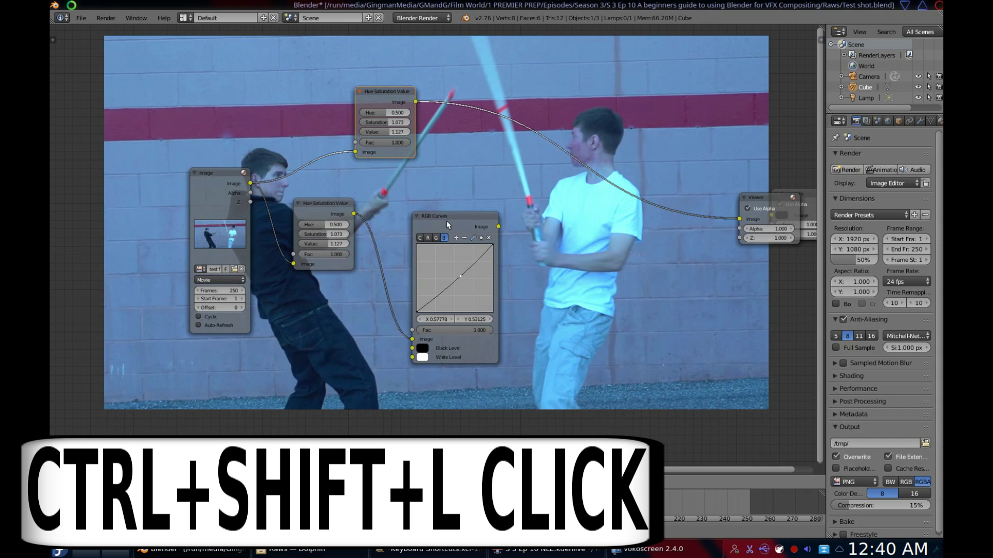
- Delete the Color Balance node while keeping the RGB Curves node connected to the Viewer
left_click(389, 101, "ctrl+shift")
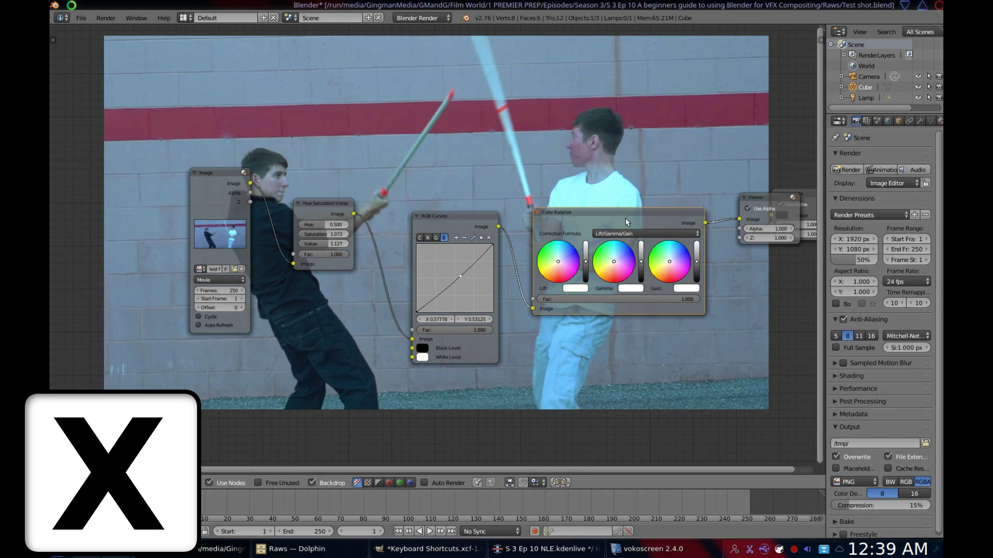
key("x")
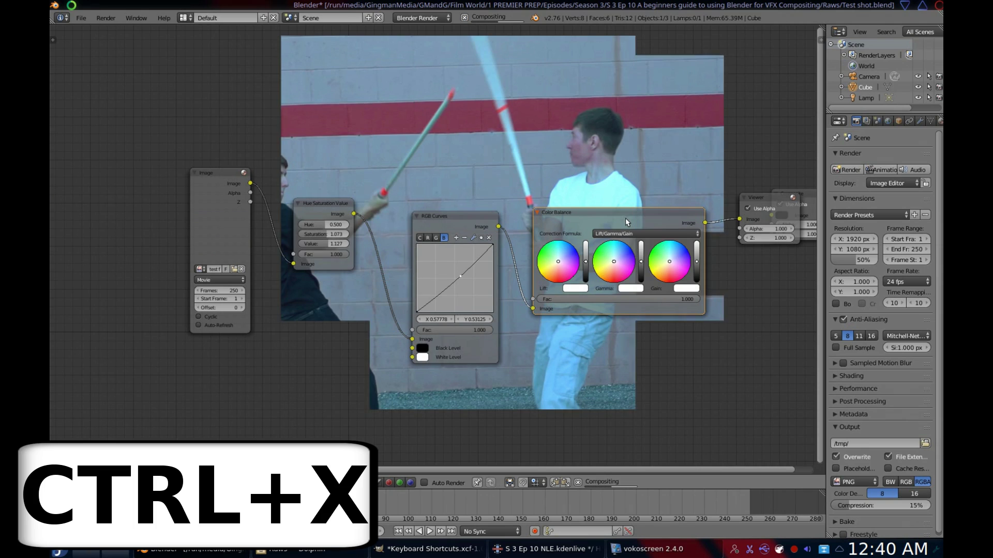
key("ctrl+x")
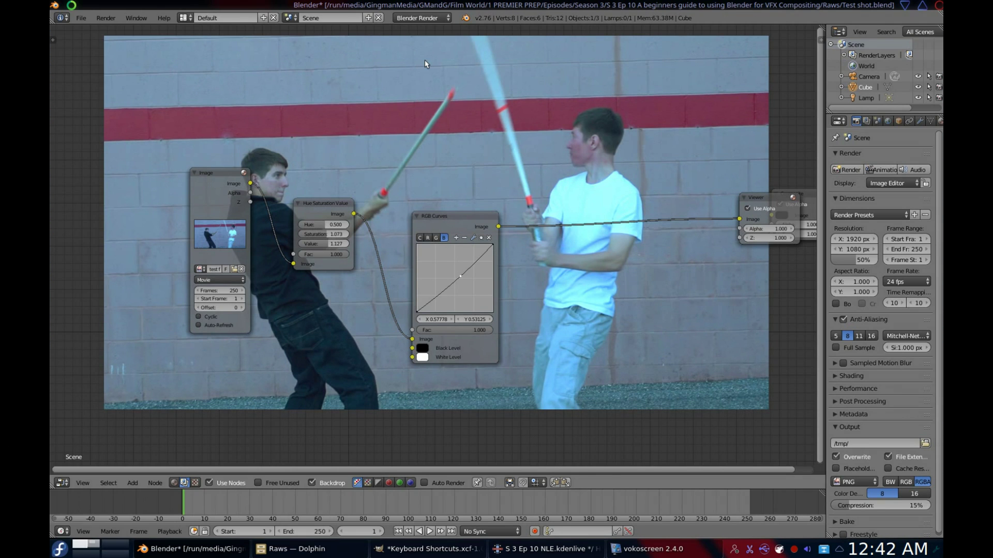
- Move the RGB Curves node up and to the right, between the Hue Saturation Value and Viewer nodes
middle_click_drag(394, 222, 483, 278)
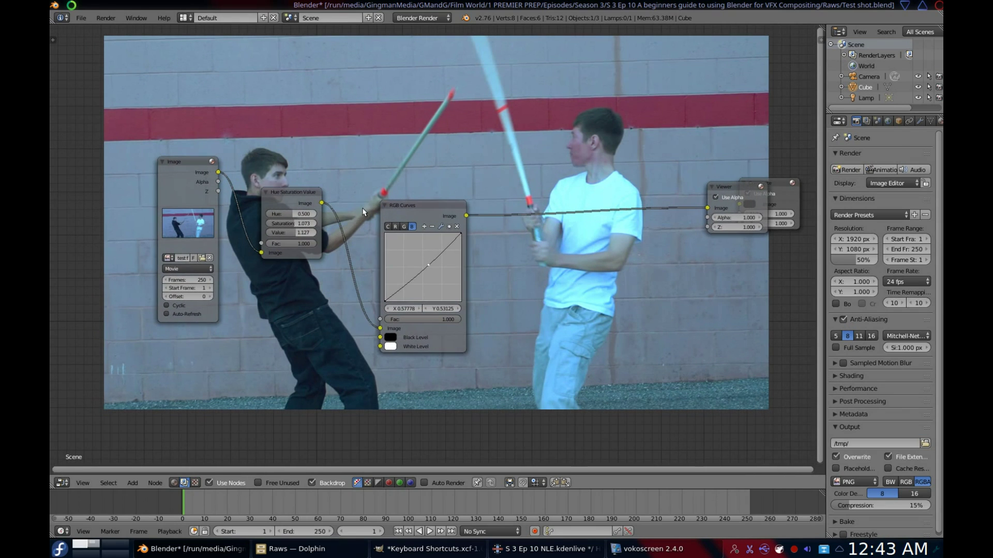
scroll(368, 236, "down", 2)
scroll(369, 236, "up", 2)
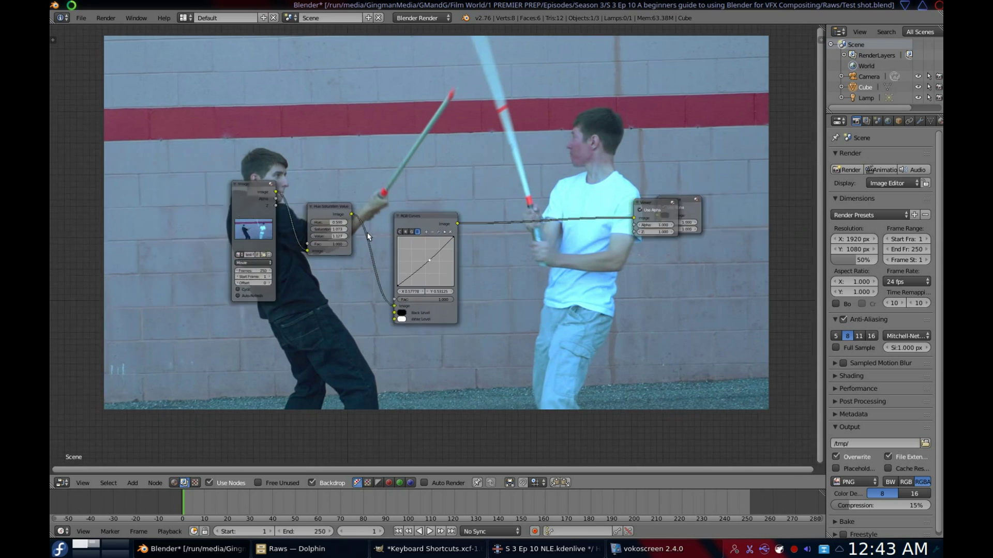
key("g")
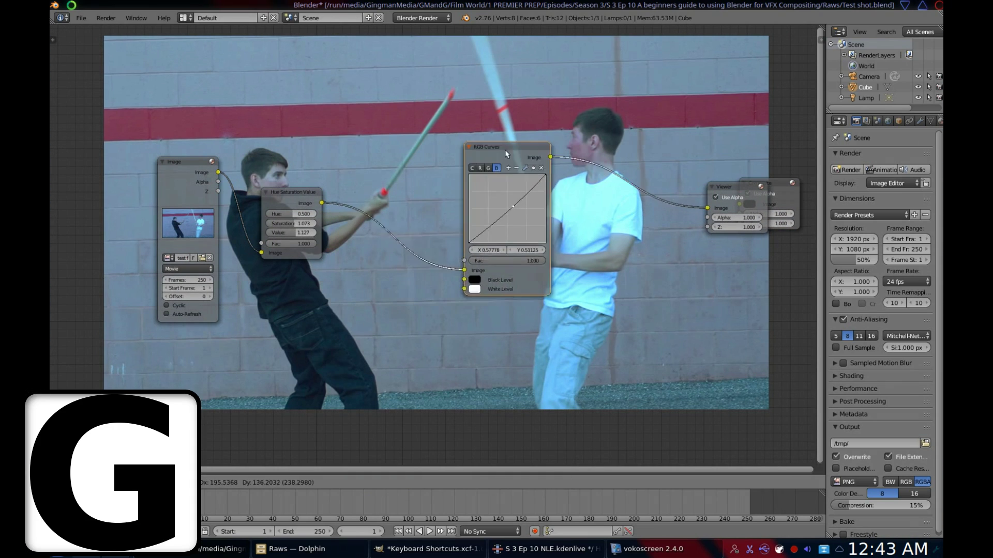
left_click(506, 180)
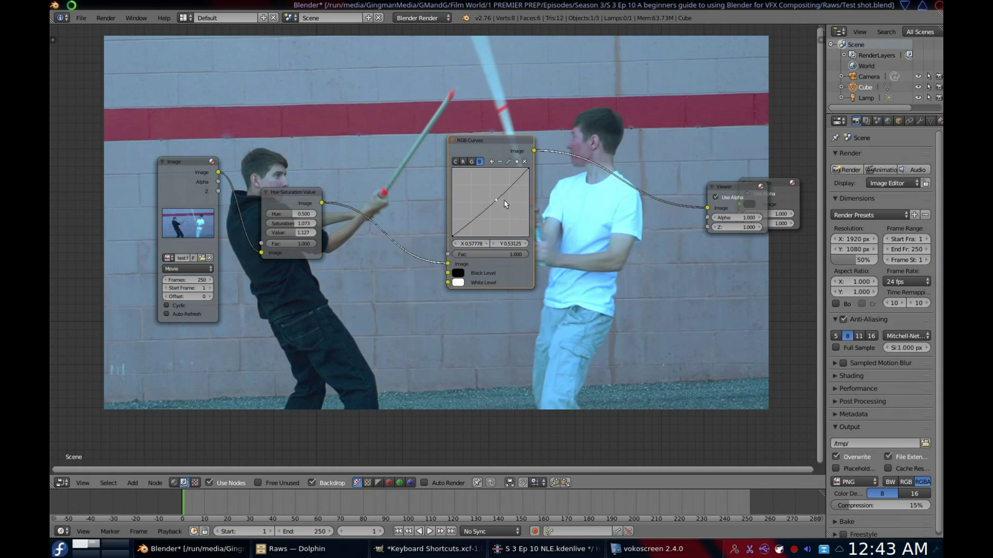
- Undo the last node change and save the project over the existing Test shot.blend file
key("ctrl+z")
key("ctrl+s")
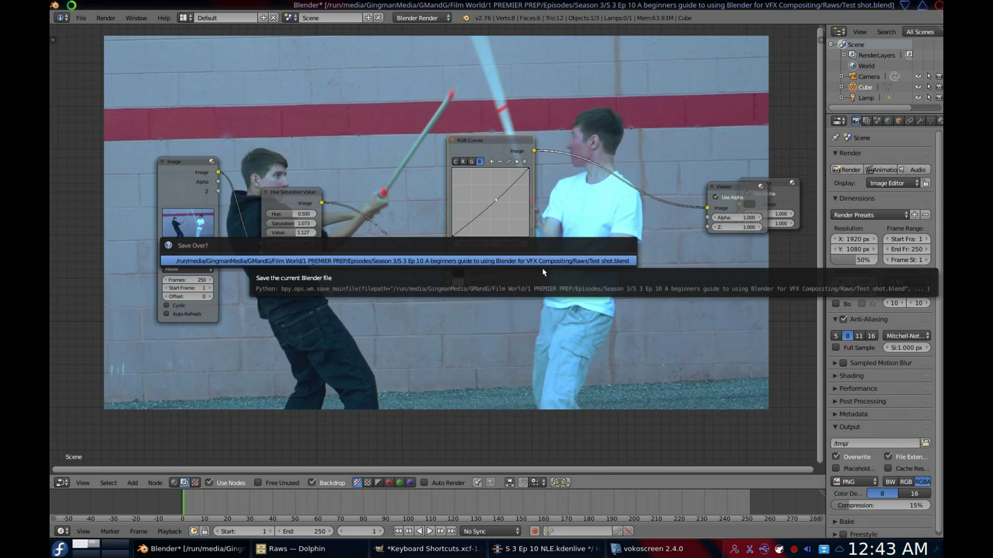
left_click(540, 264)
- Render frame 1, bring up the file browser for saving the render as an image, and cancel the save
key("F12")
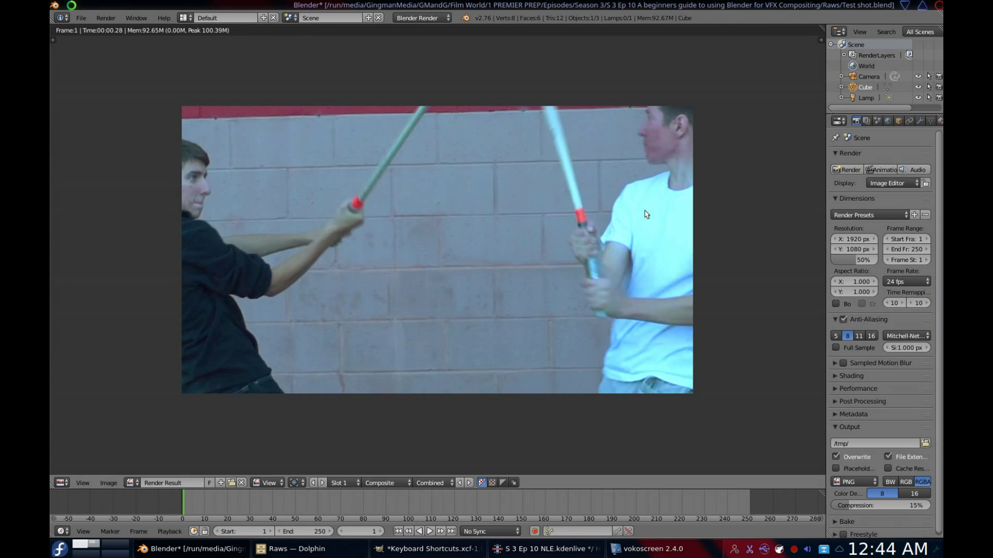
key("F3")
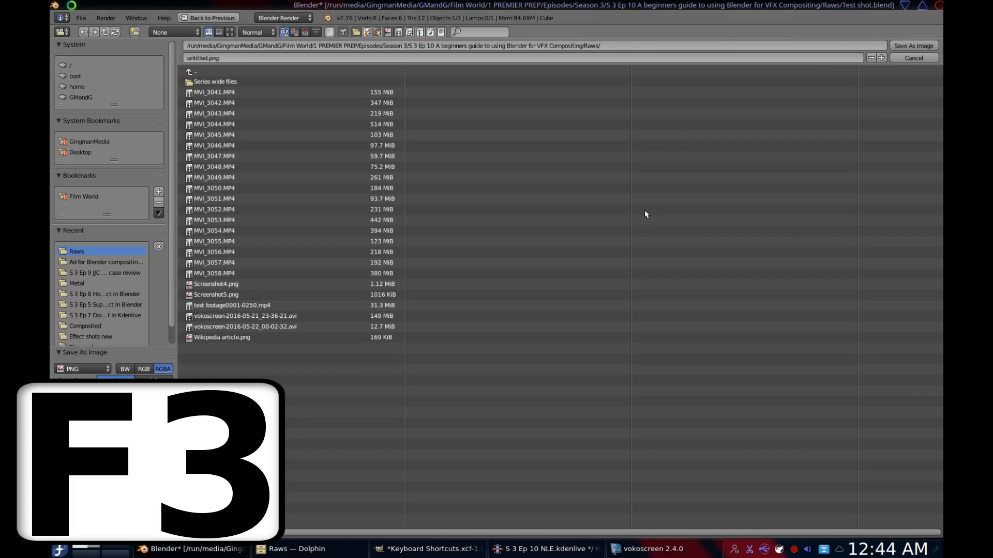
left_click(900, 59)
- Maximize and restore different editors in turn, including the node editor and the timeline, ending in the normal layout
key("shift+space")
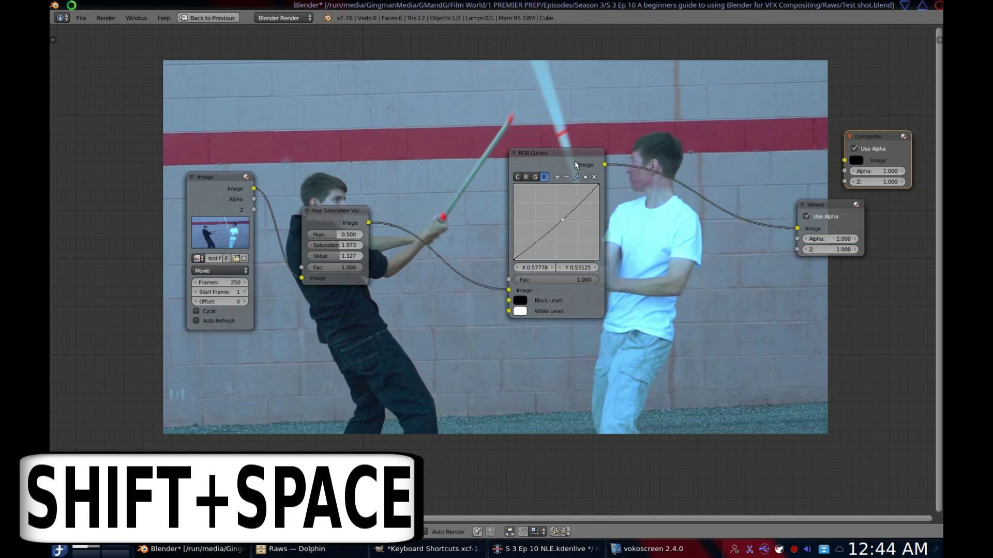
key("shift+space")
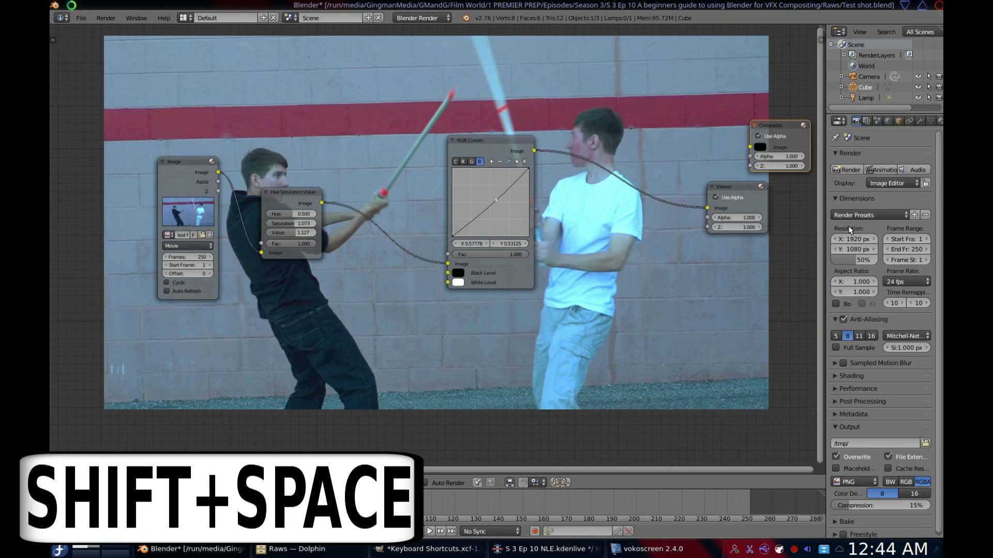
key("shift+space")
key("shift+space")
key("shift+space")
key("shift+space")
key("shift+space")
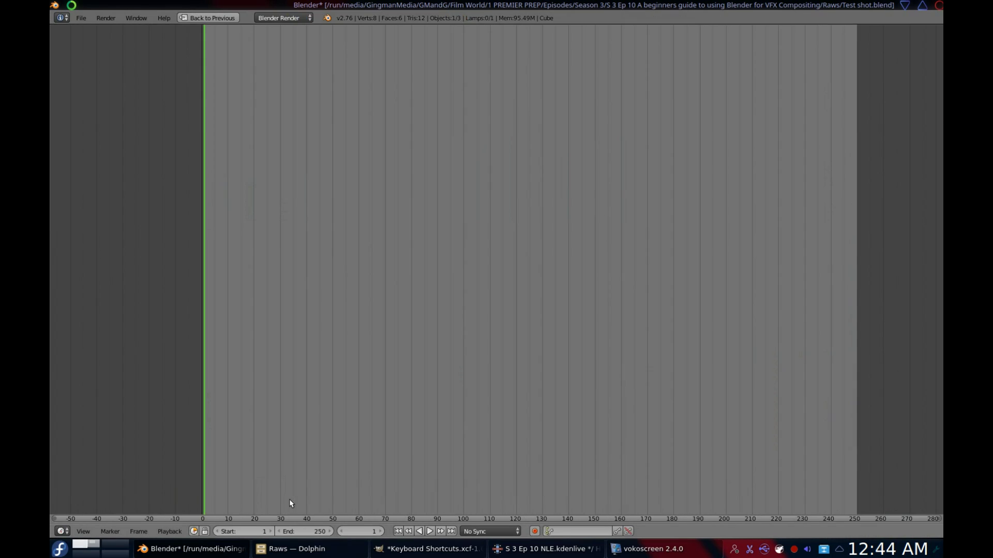
key("shift+space")
key("shift+space")
key("shift+space")
key("shift+space")
key("shift+space")
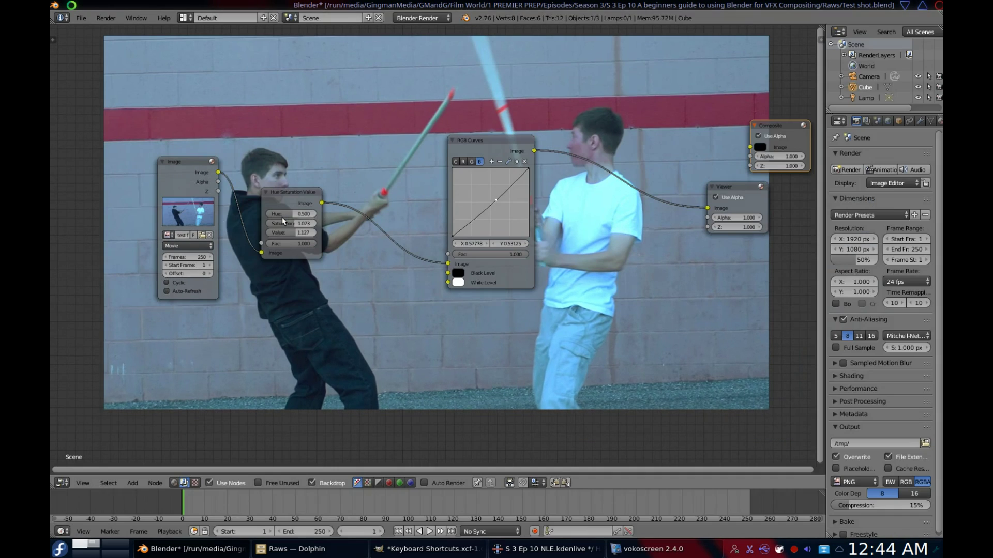
key("shift+space")
key("shift+space")
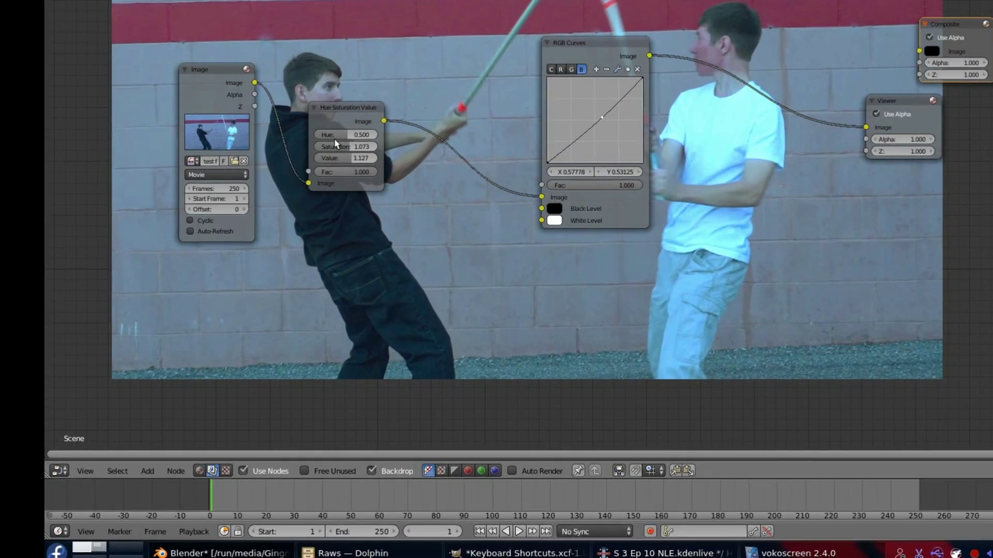